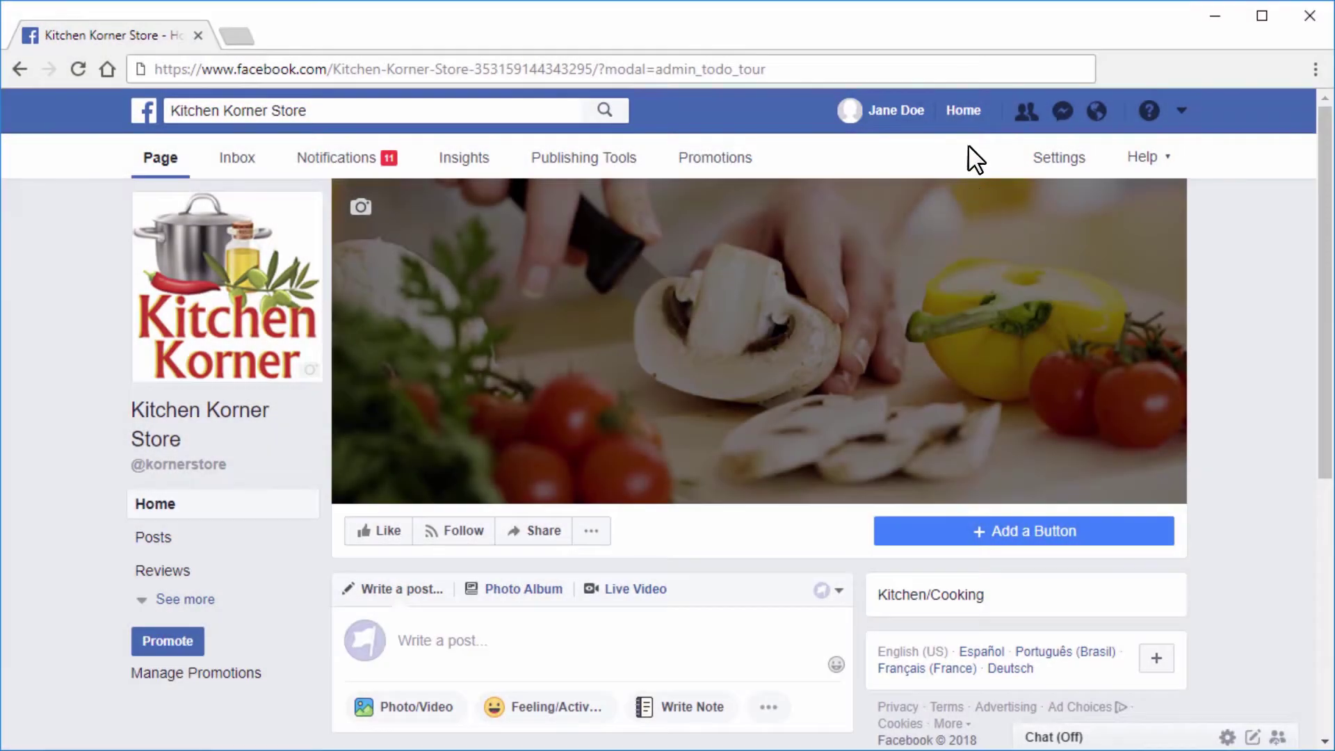
Go to the Facebook news feed and open the list of pages you manage
{"action": "left_click", "coordinate": [963, 111]}
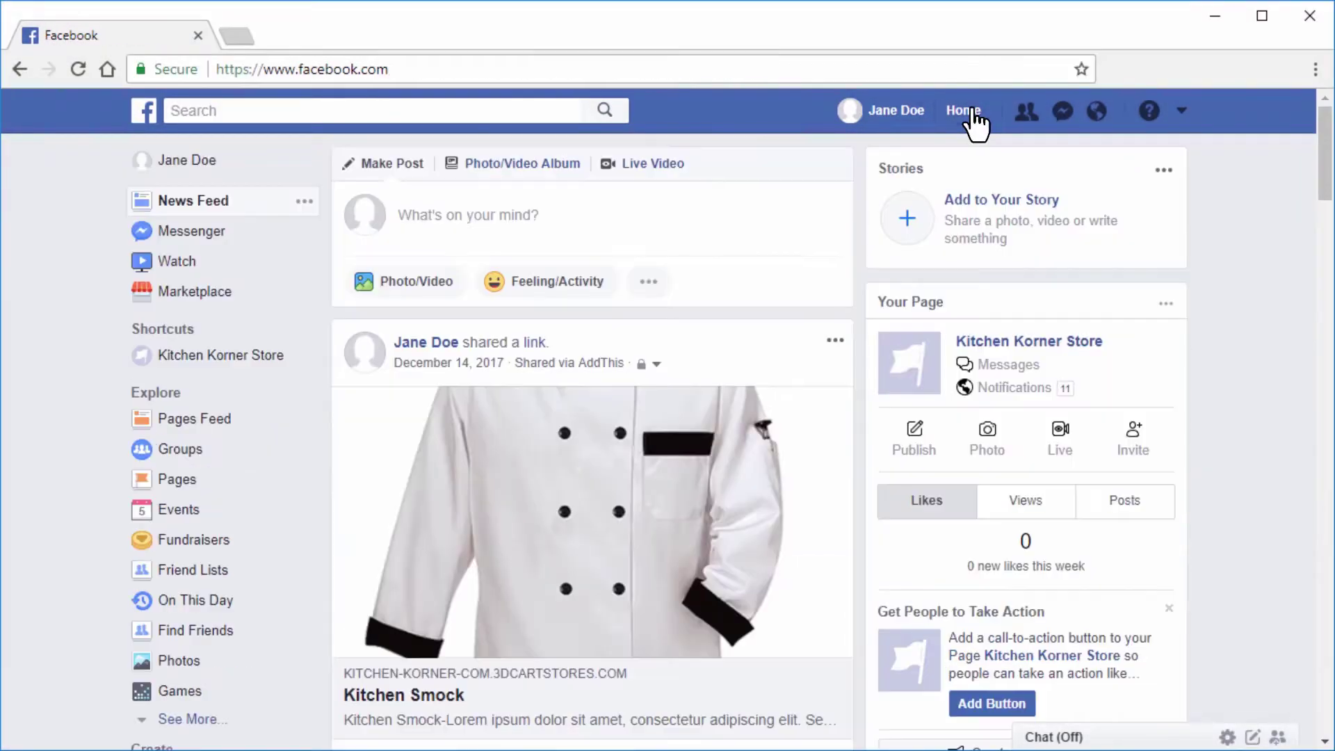
{"action": "left_click", "coordinate": [301, 480]}
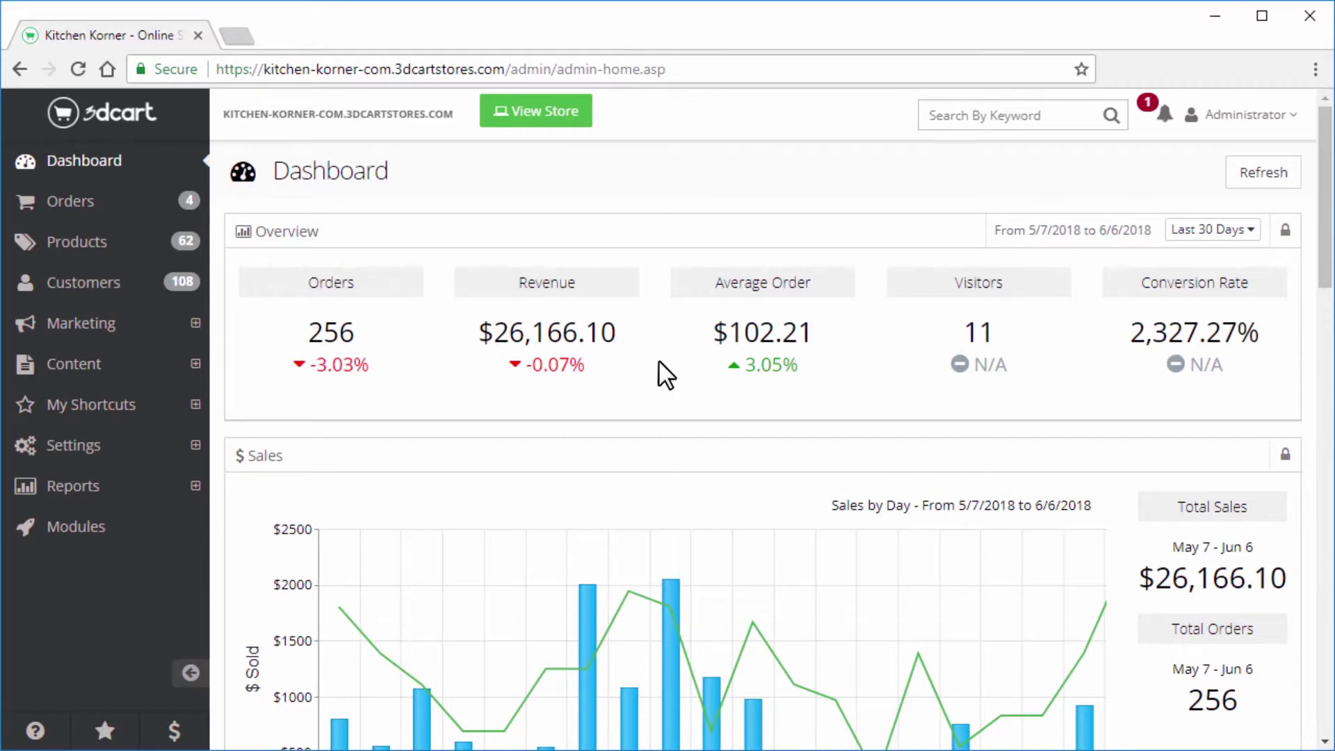
Search the store's modules for 'Facebook Shop' and open the Facebook Shop Integration settings
{"action": "left_click", "coordinate": [88, 529]}
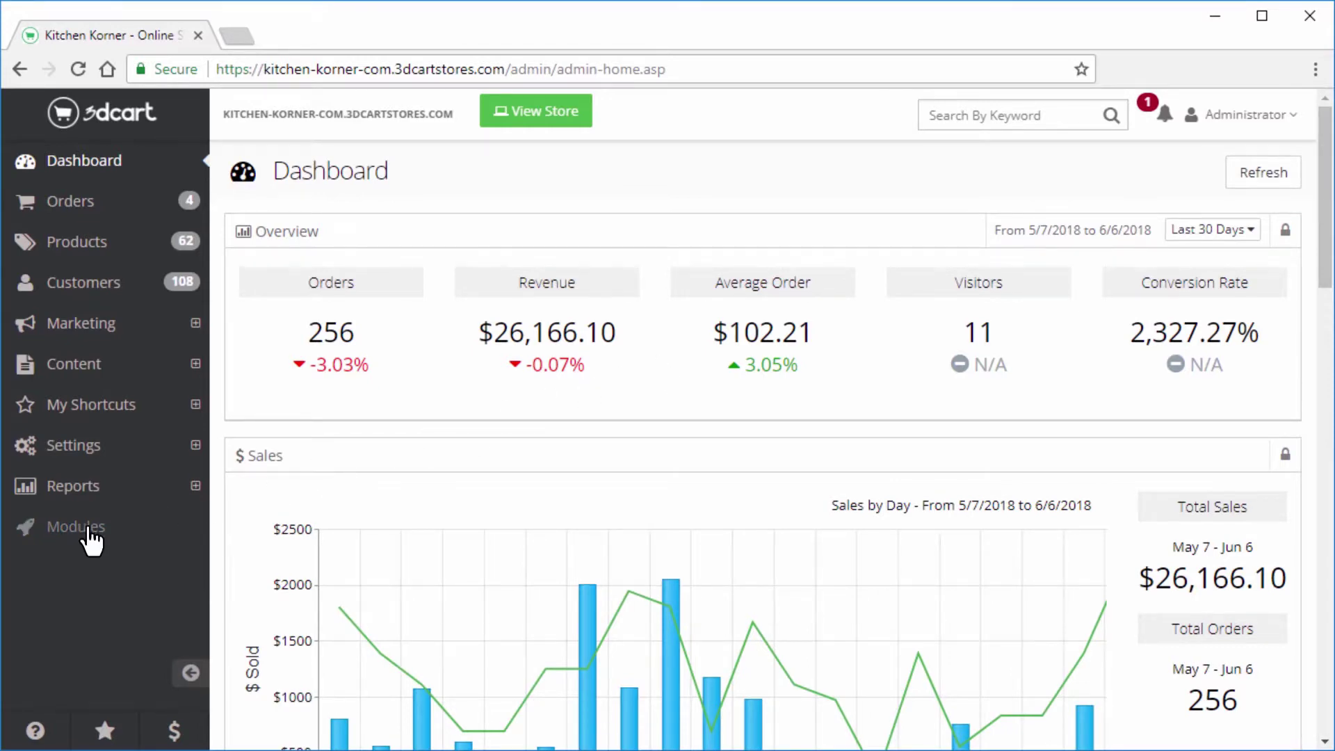
{"action": "left_click", "coordinate": [267, 230]}
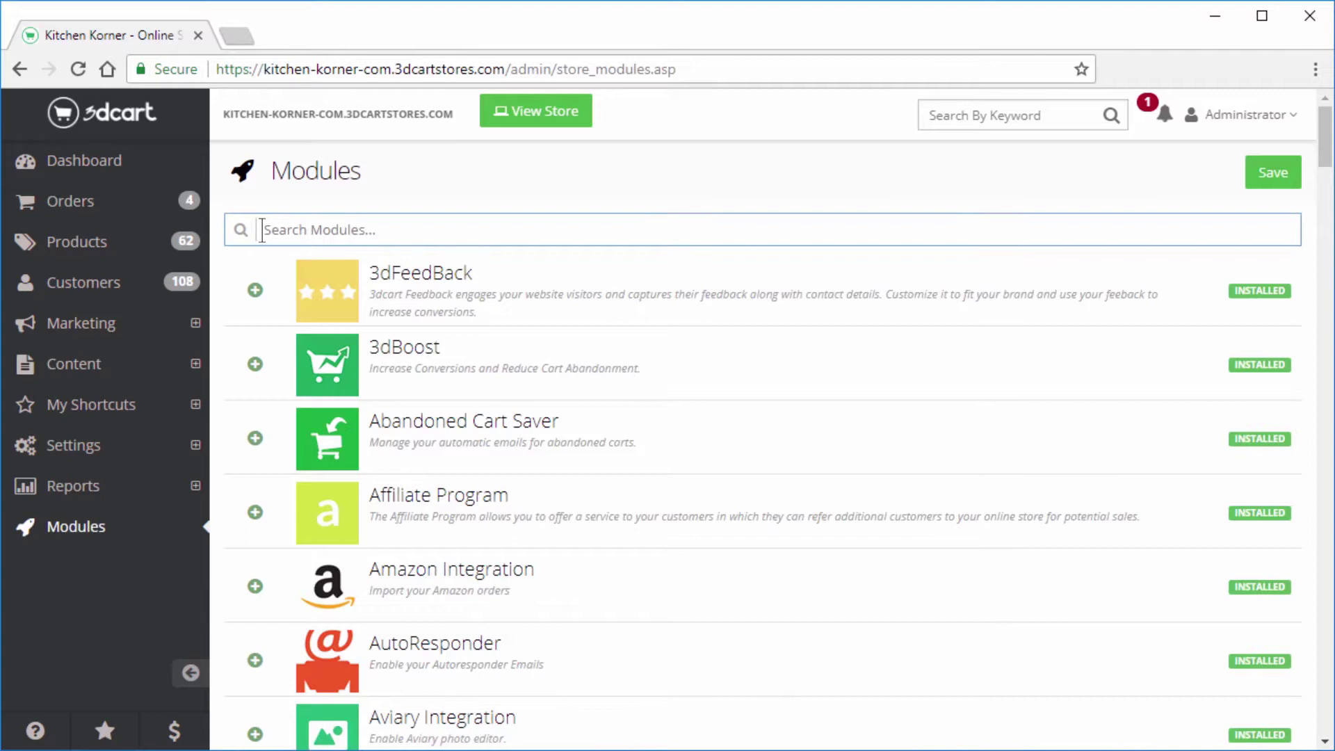
{"action": "type", "text": "Facebook Shop"}
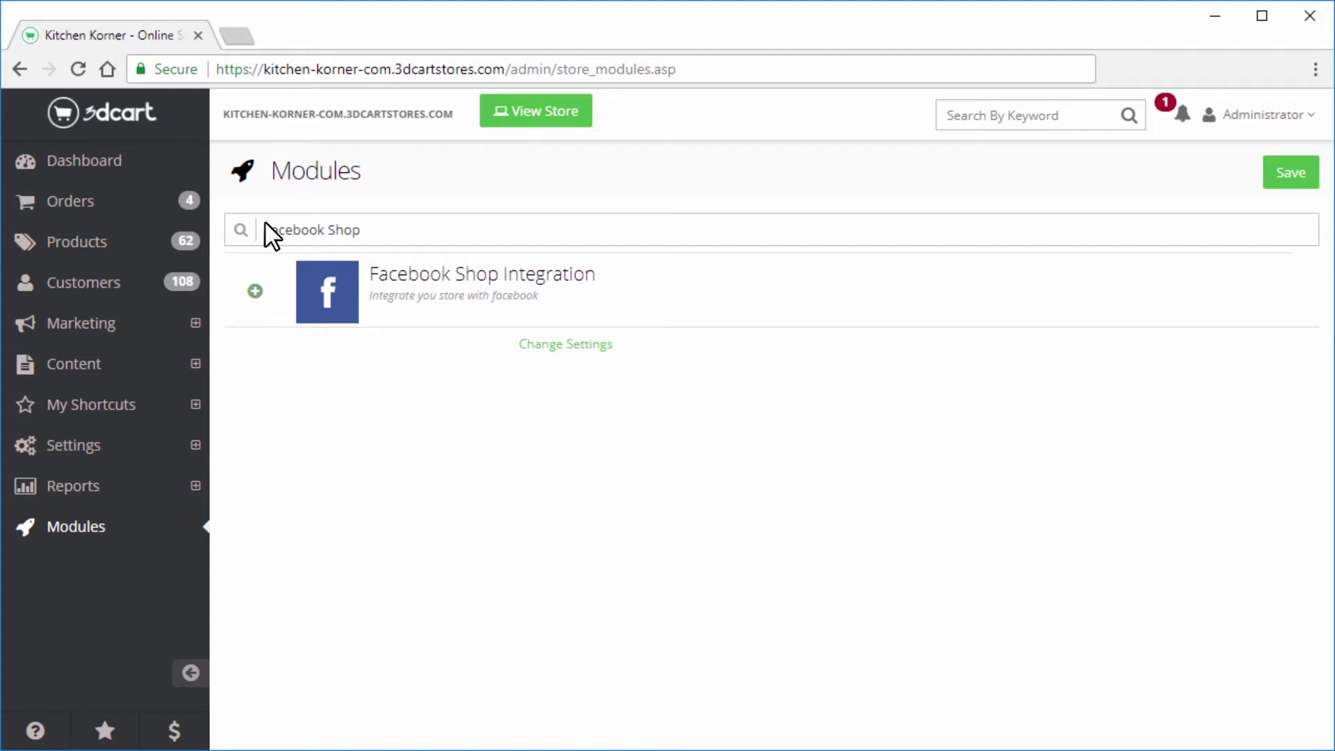
{"action": "left_click", "coordinate": [537, 345]}
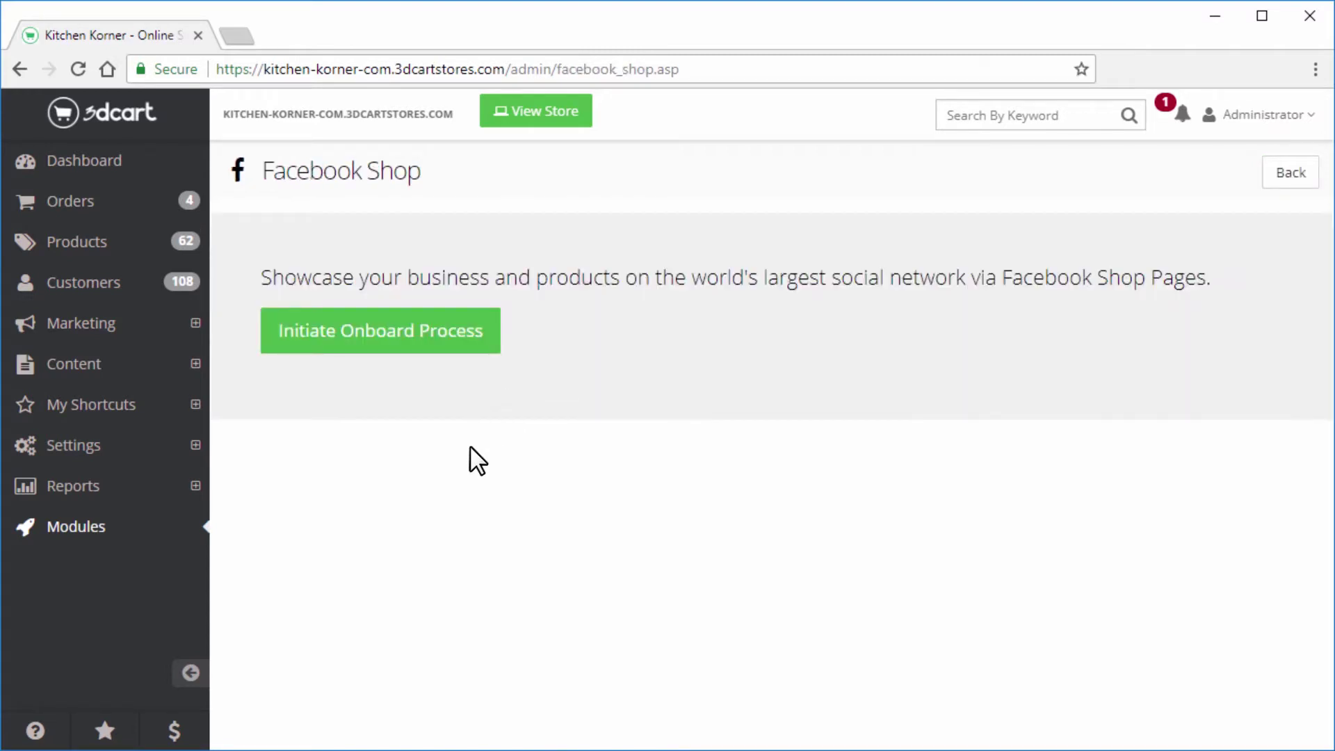
Begin the Facebook connection and log in with the account e-mail and password
{"action": "left_click", "coordinate": [453, 348]}
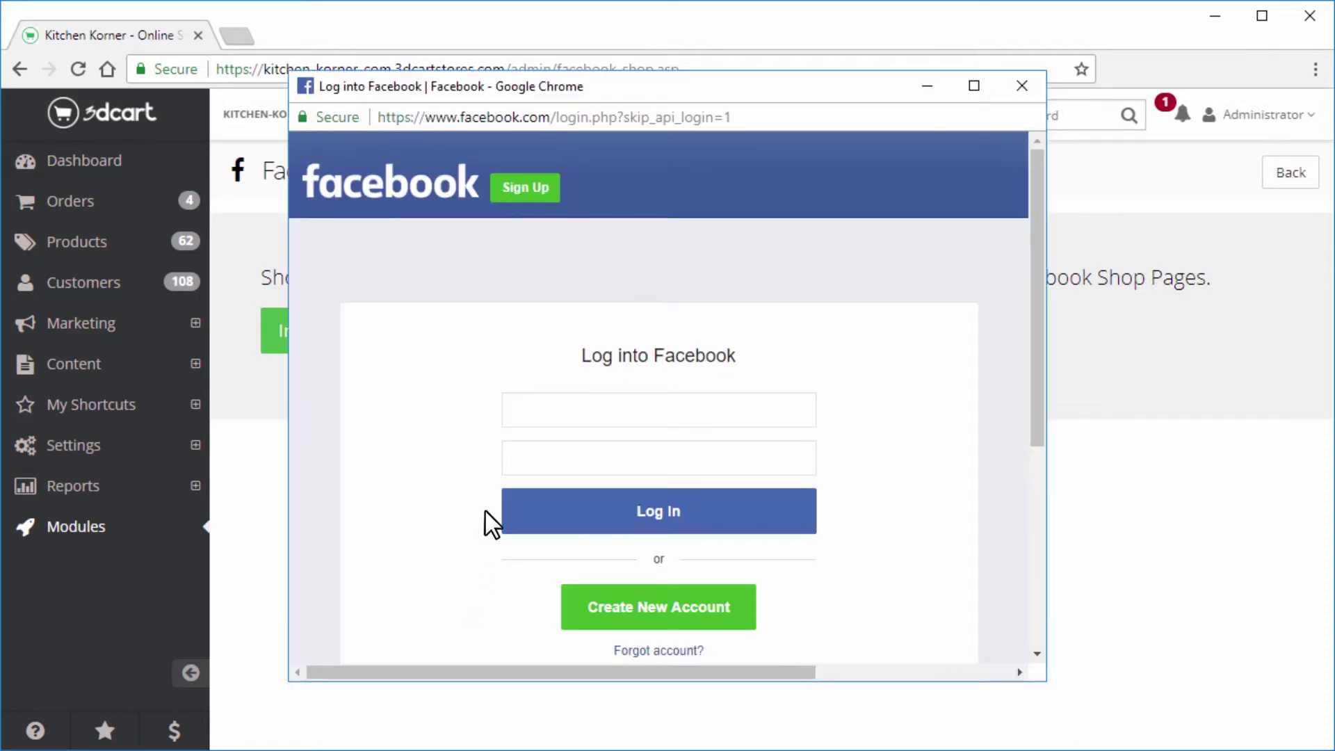
{"action": "left_click", "coordinate": [507, 409]}
{"action": "left_click", "coordinate": [507, 458]}
{"action": "type", "text": "•••••••••••••••"}
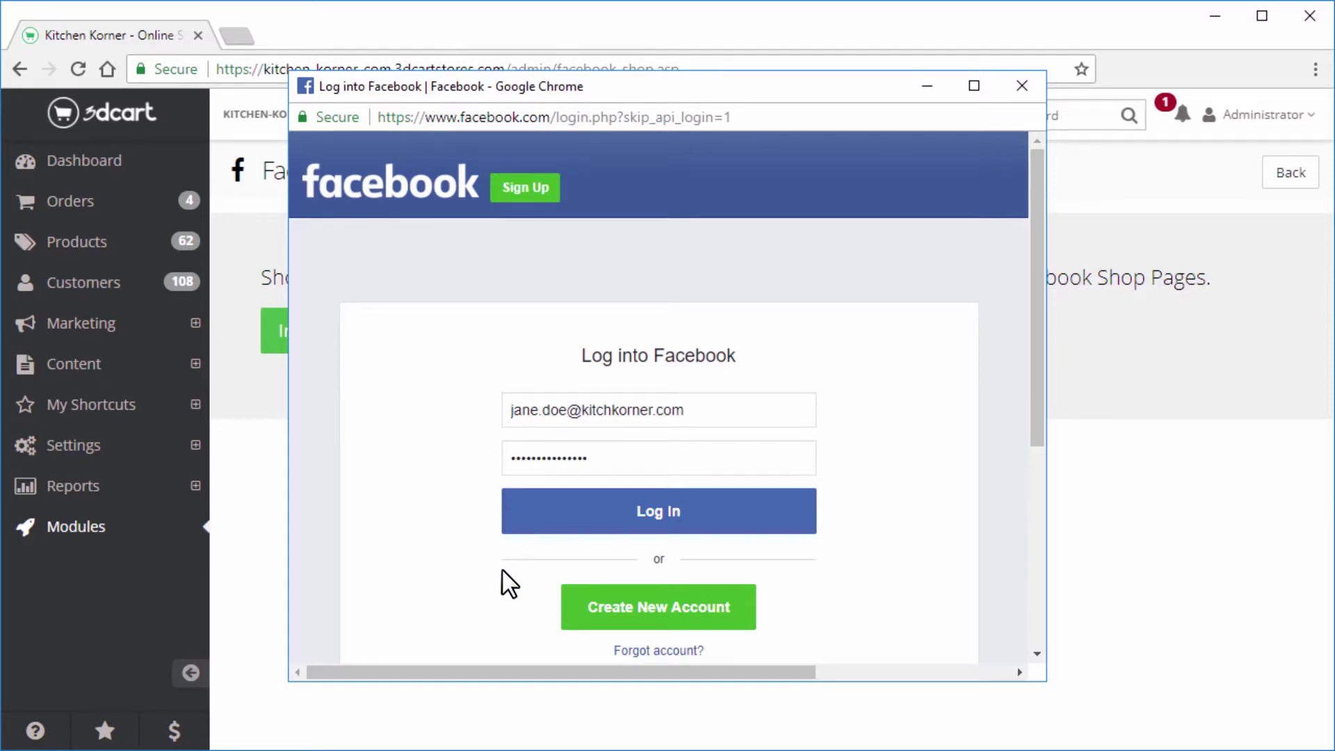
{"action": "left_click", "coordinate": [596, 529]}
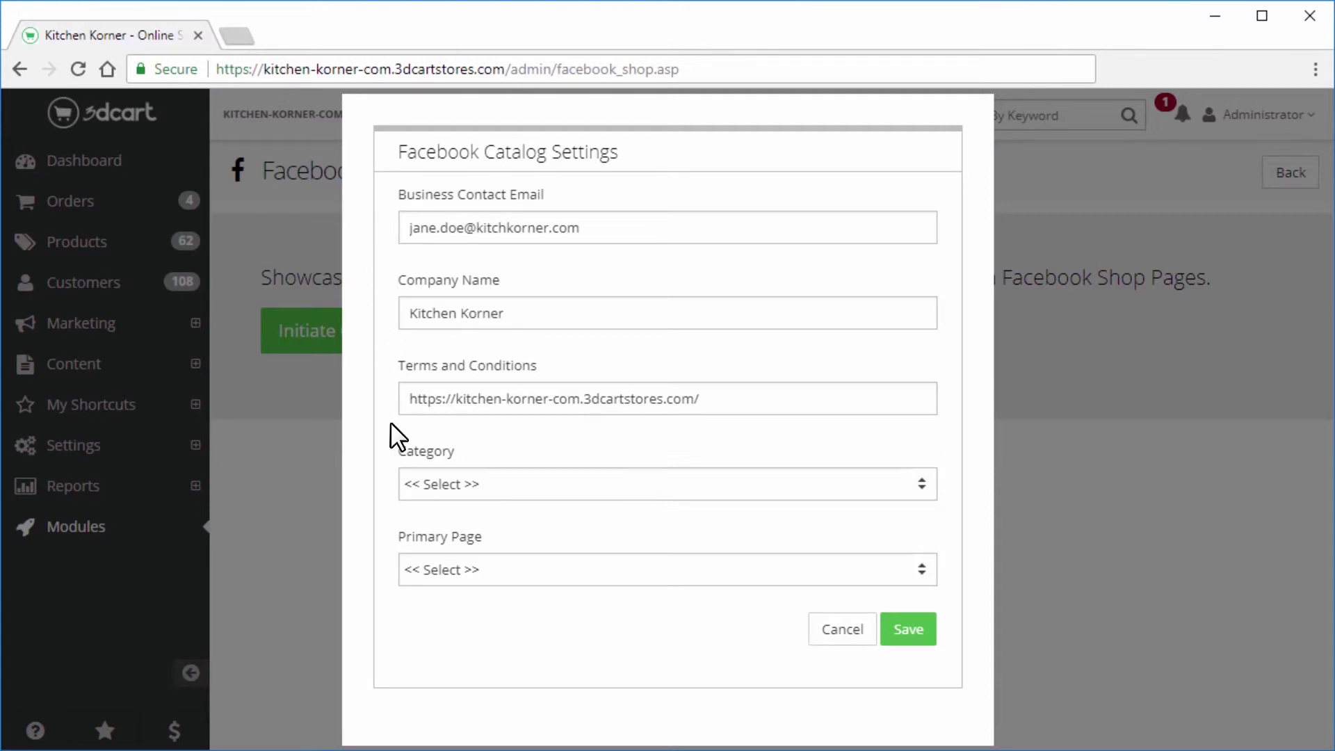
Pick HOME AND GARDEN from the Category list and Kitchen Korner Store as Primary Page
{"action": "left_click", "coordinate": [549, 493]}
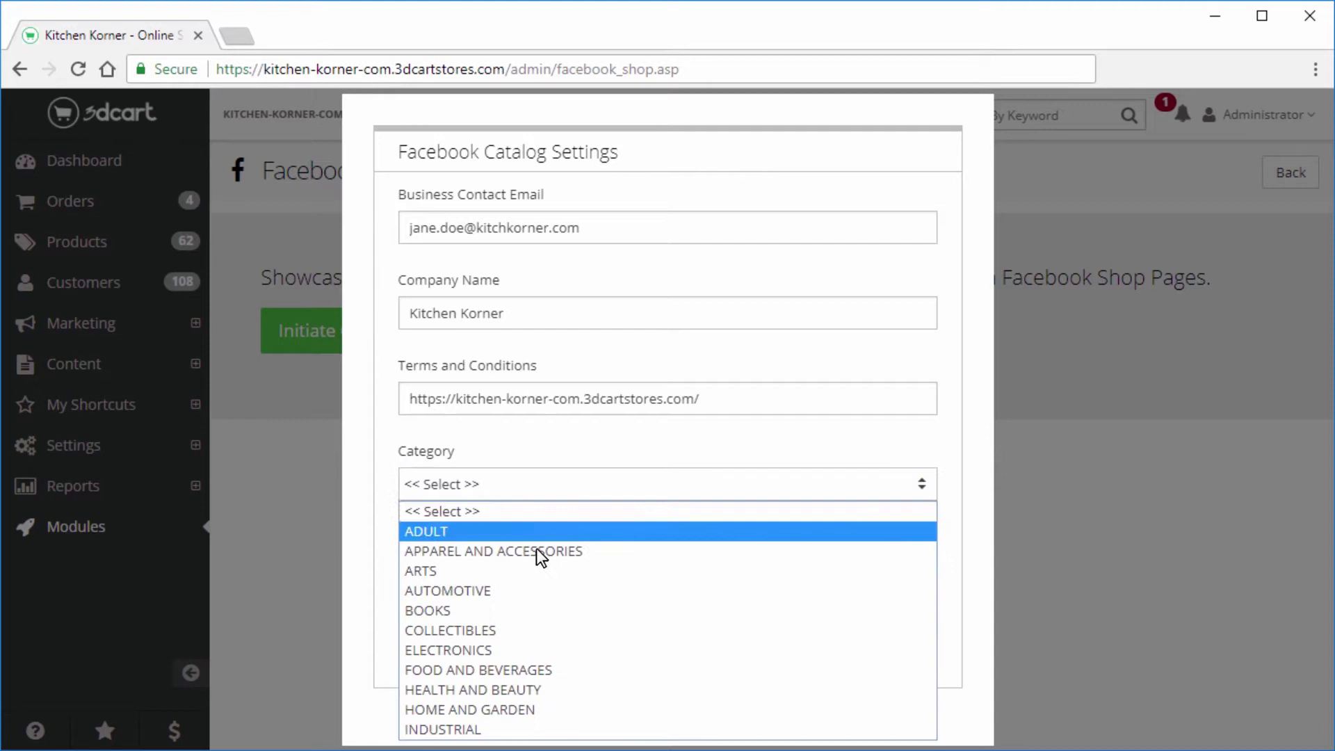
{"action": "left_click", "coordinate": [539, 710]}
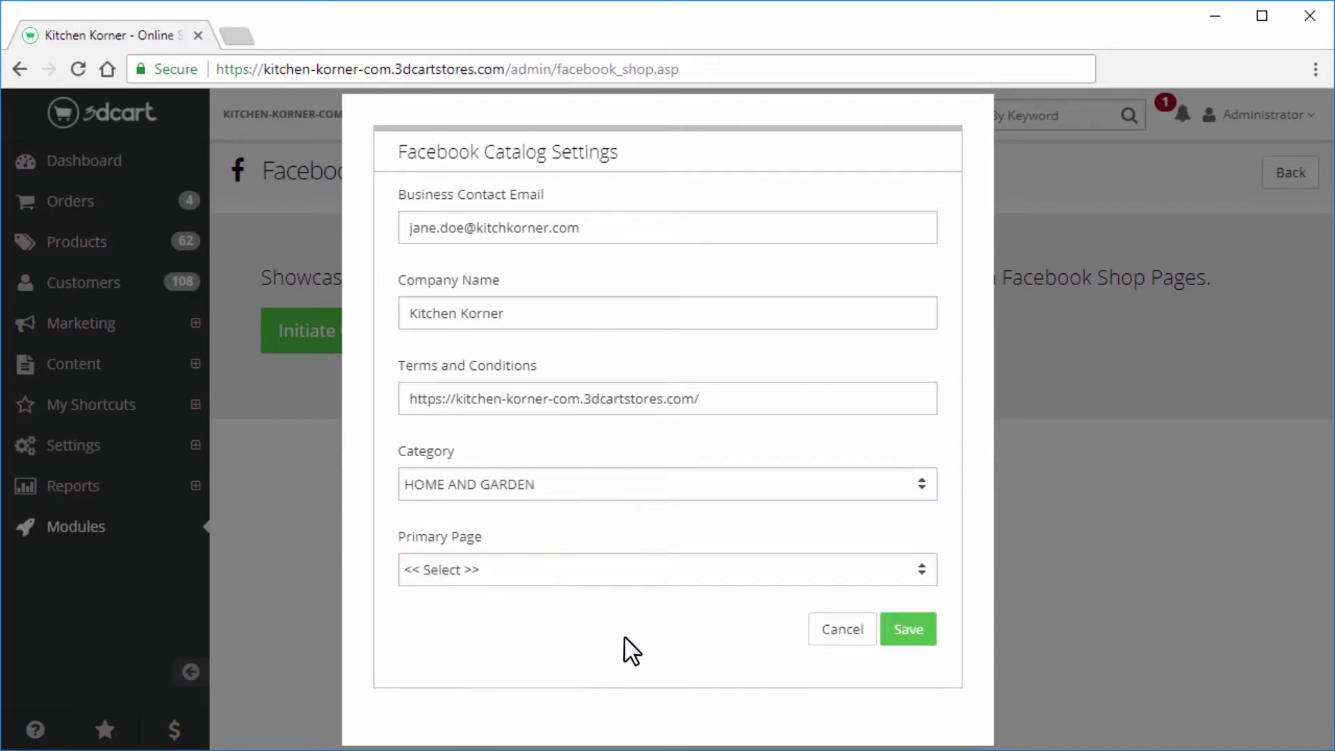
{"action": "left_click", "coordinate": [557, 580]}
{"action": "left_click", "coordinate": [557, 621]}
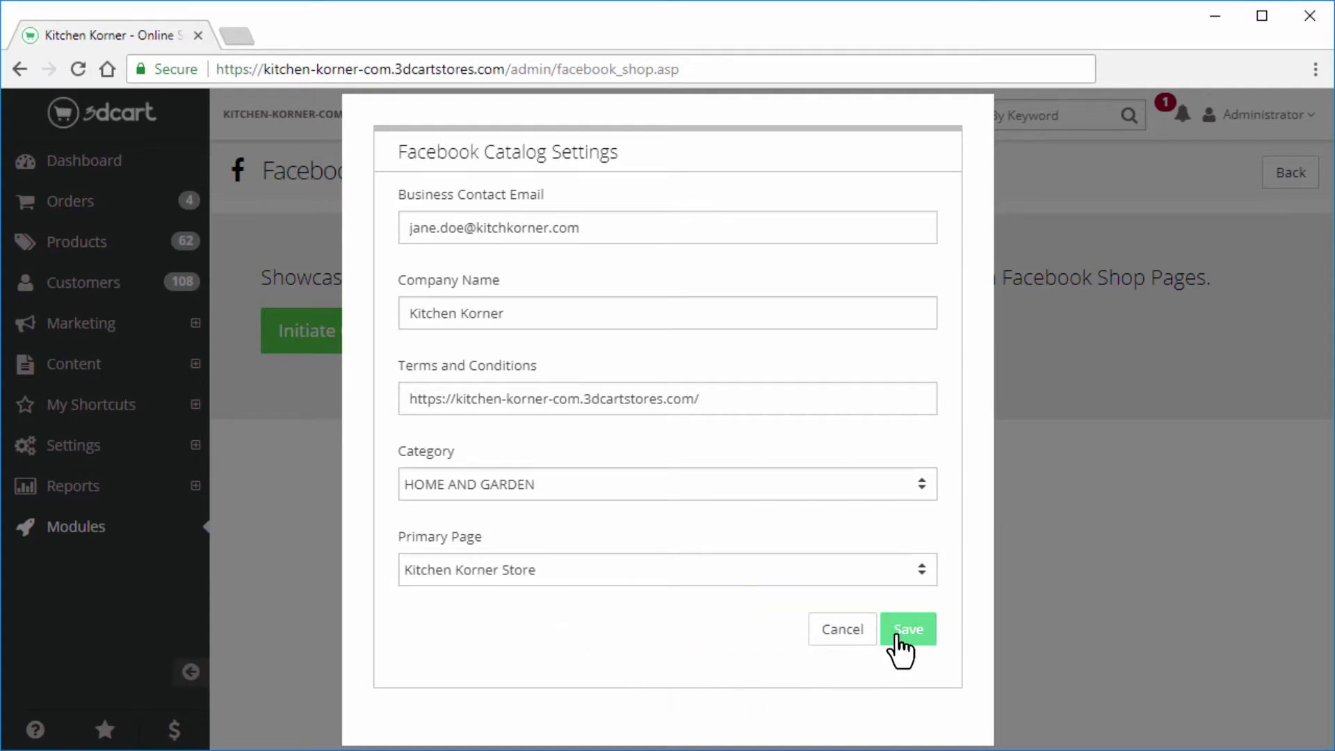
Save the Facebook catalog settings and scroll through the merchant agreement
{"action": "left_click", "coordinate": [901, 639]}
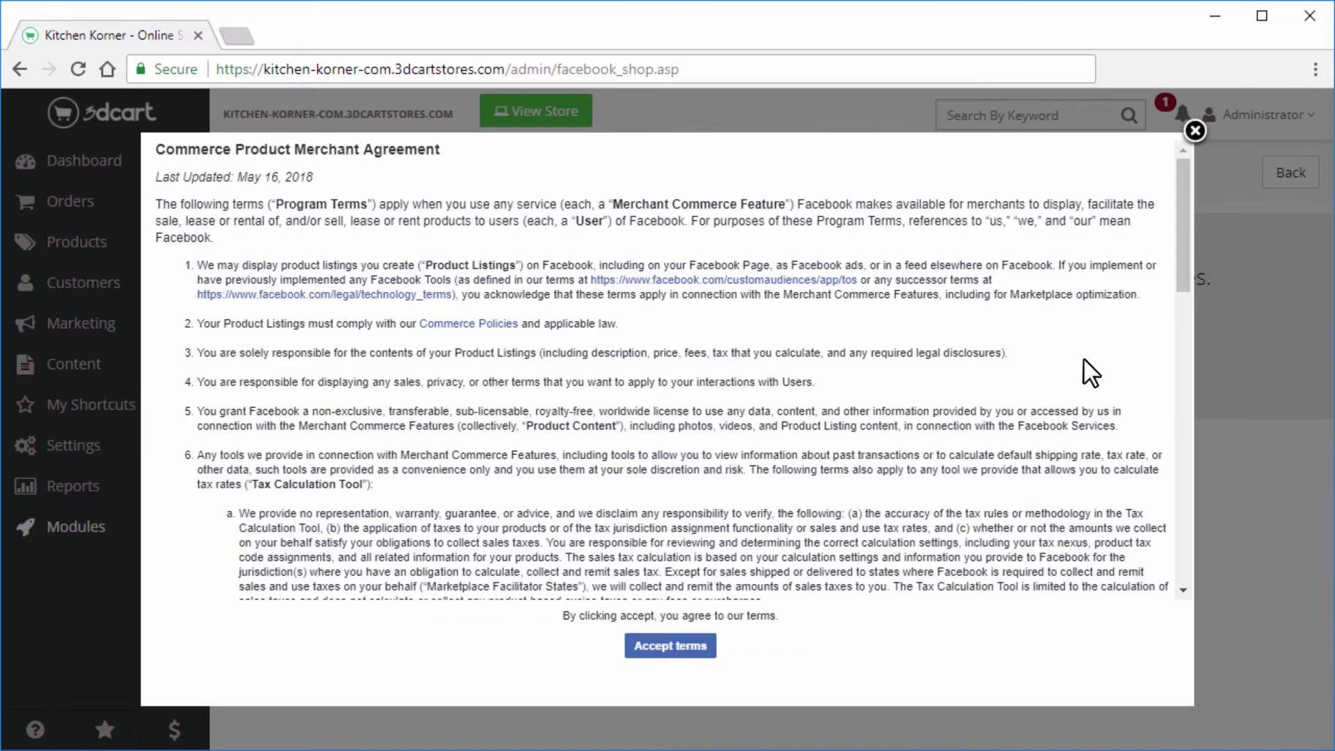
{"action": "scroll", "coordinate": [1083, 358], "scroll_direction": "down", "scroll_amount": 15}
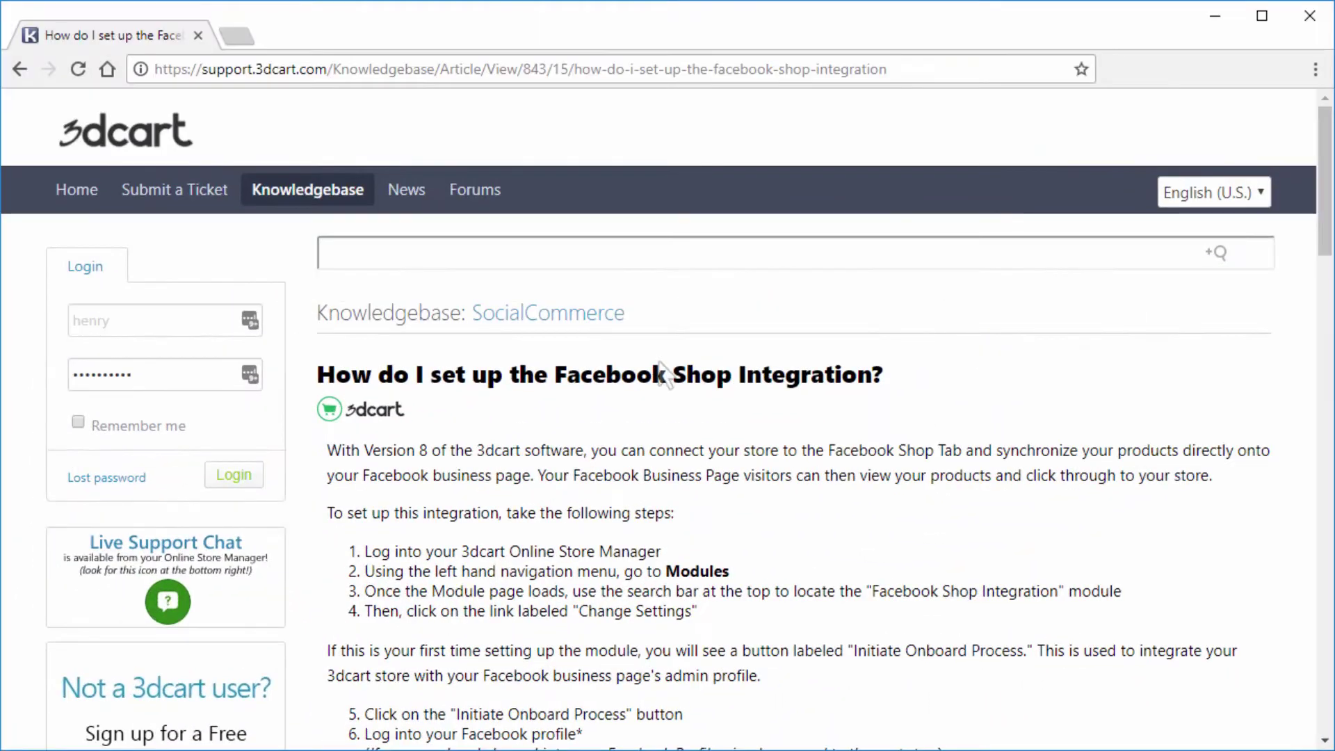
Scroll down through the 'How do I set up the Facebook Shop Integration?' article
{"action": "scroll", "coordinate": [931, 301], "scroll_direction": "down", "scroll_amount": 20}
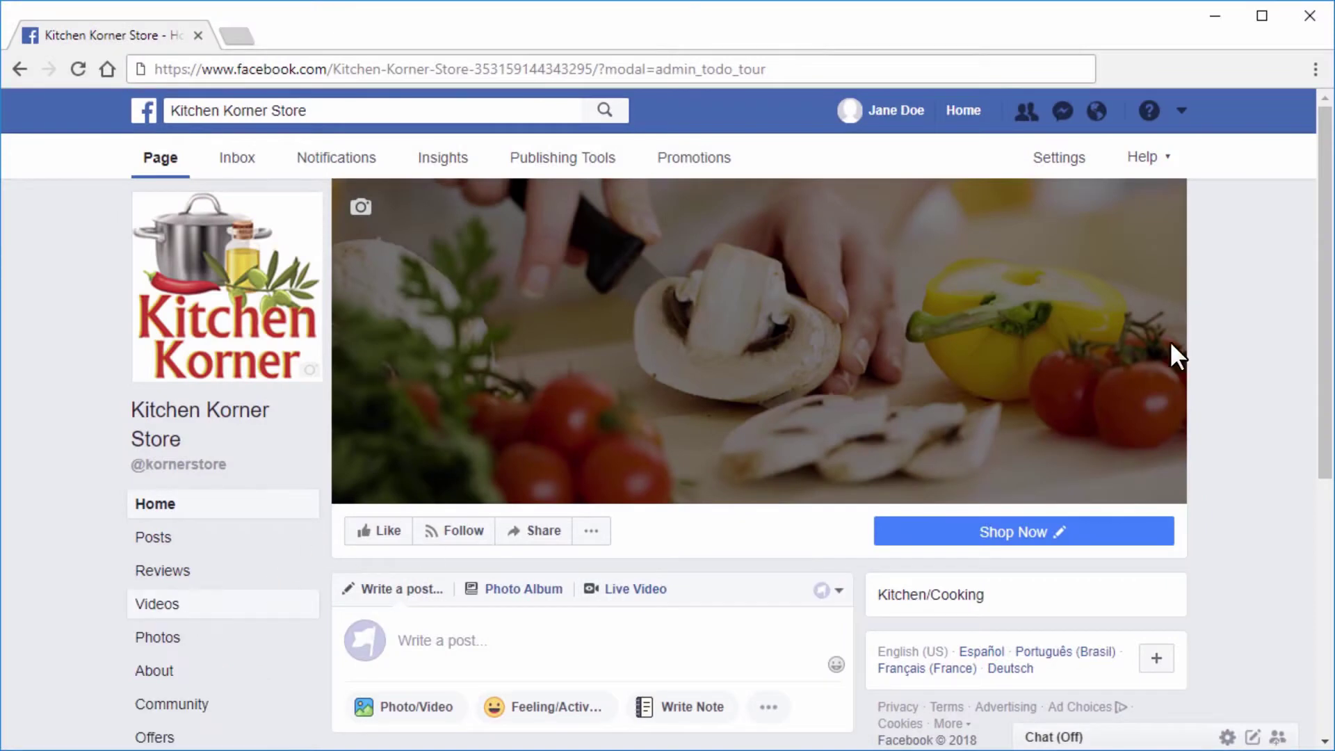
{"action": "left_click_drag", "start_coordinate": [1327, 354], "coordinate": [1327, 505]}
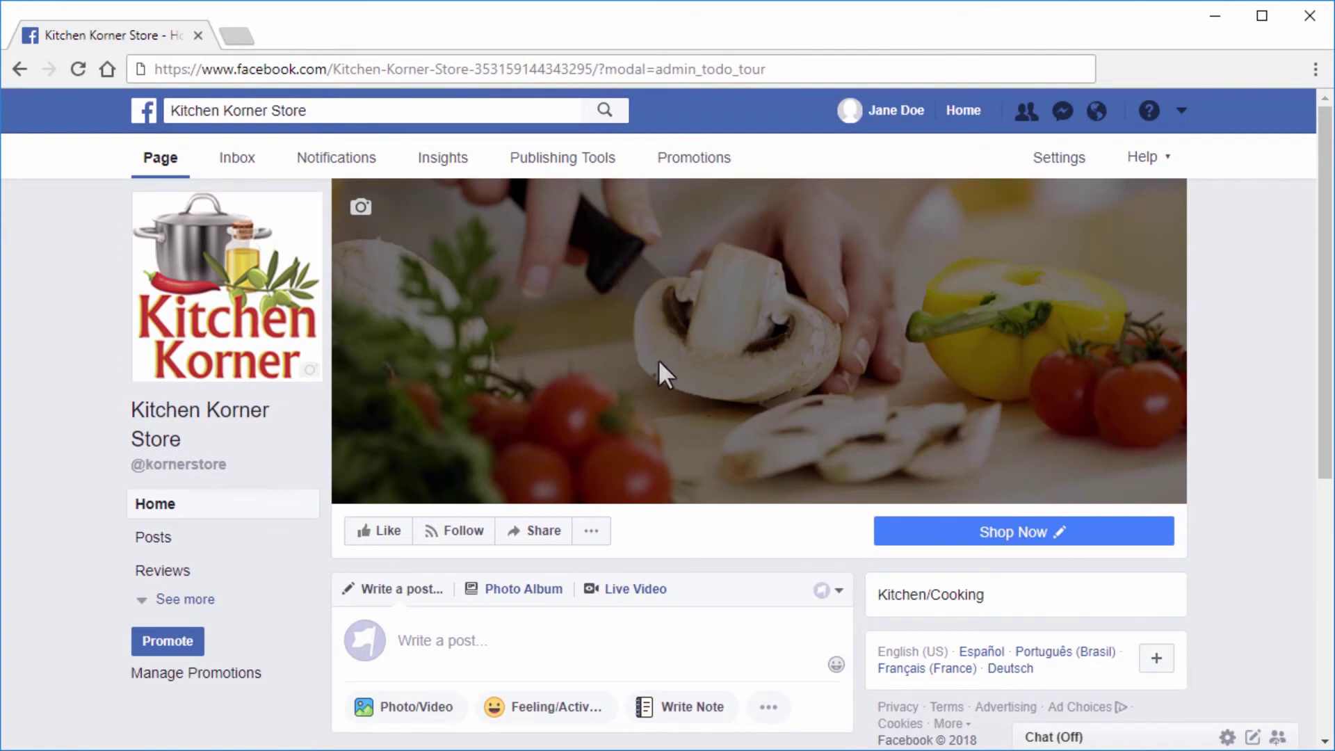
In the page's tab settings, move Shop higher in the tab order and add the Shop tab
{"action": "left_click", "coordinate": [1050, 160]}
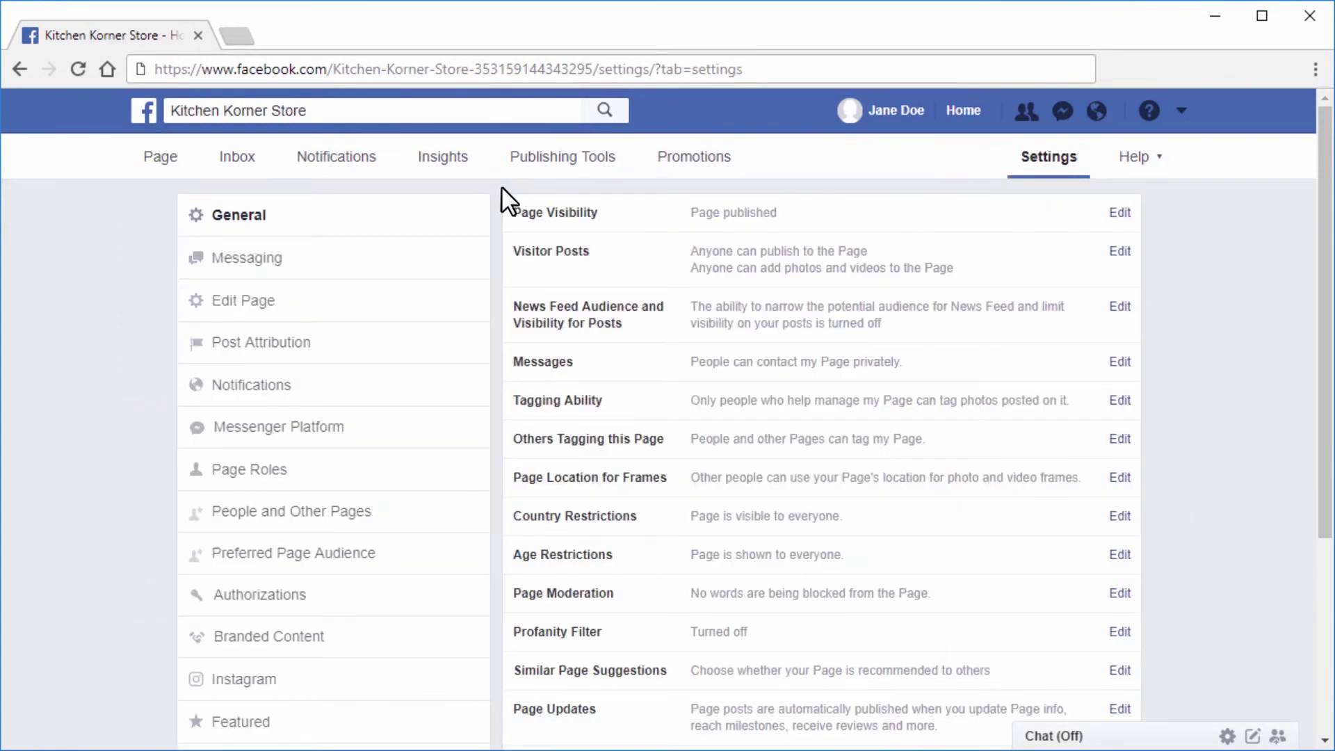
{"action": "left_click", "coordinate": [275, 306]}
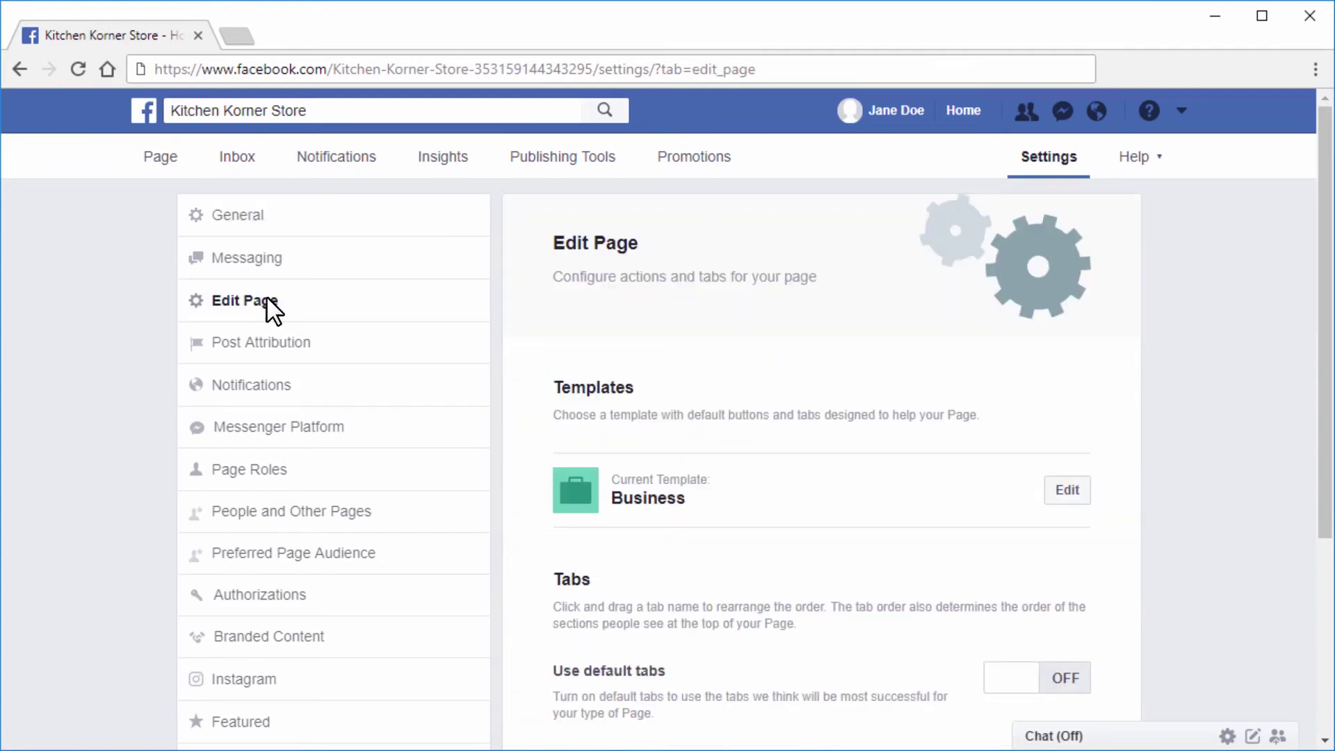
{"action": "left_click_drag", "start_coordinate": [1325, 265], "coordinate": [1326, 596]}
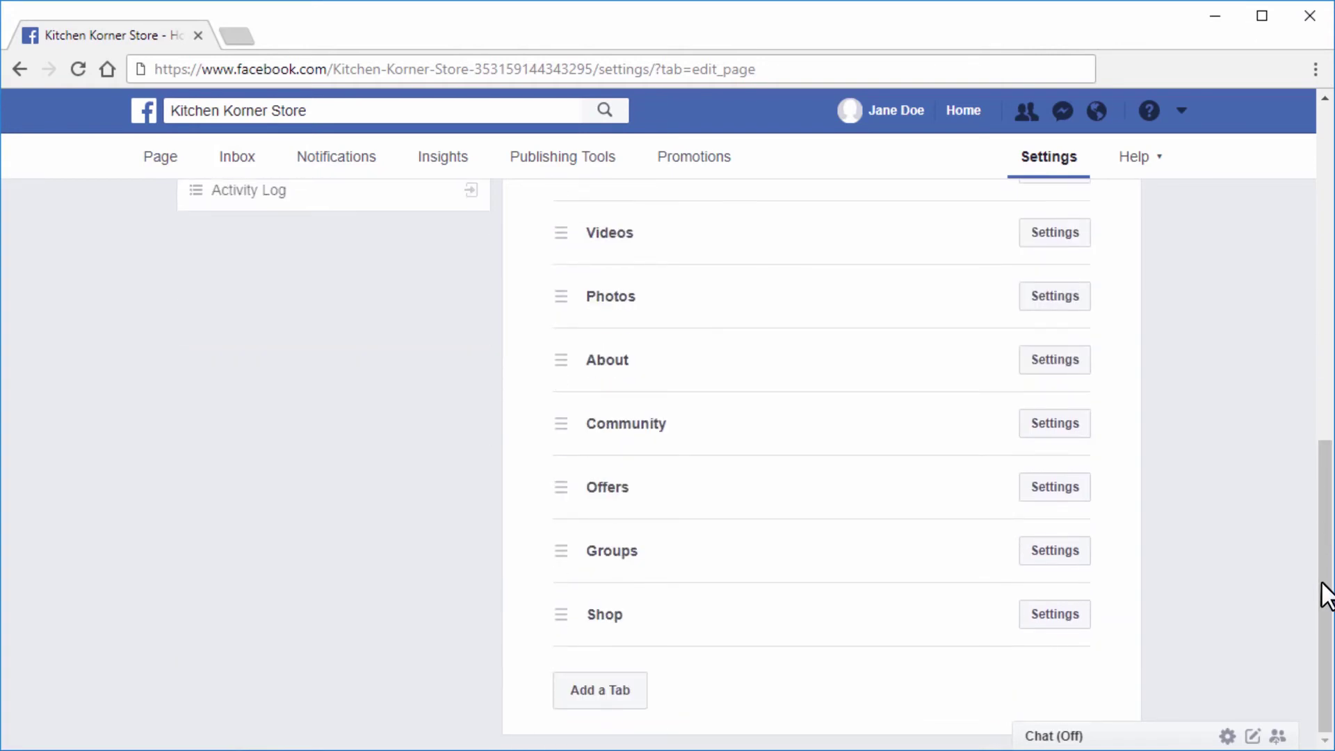
{"action": "left_click_drag", "start_coordinate": [563, 617], "coordinate": [567, 304]}
{"action": "left_click_drag", "start_coordinate": [1328, 455], "coordinate": [1328, 373]}
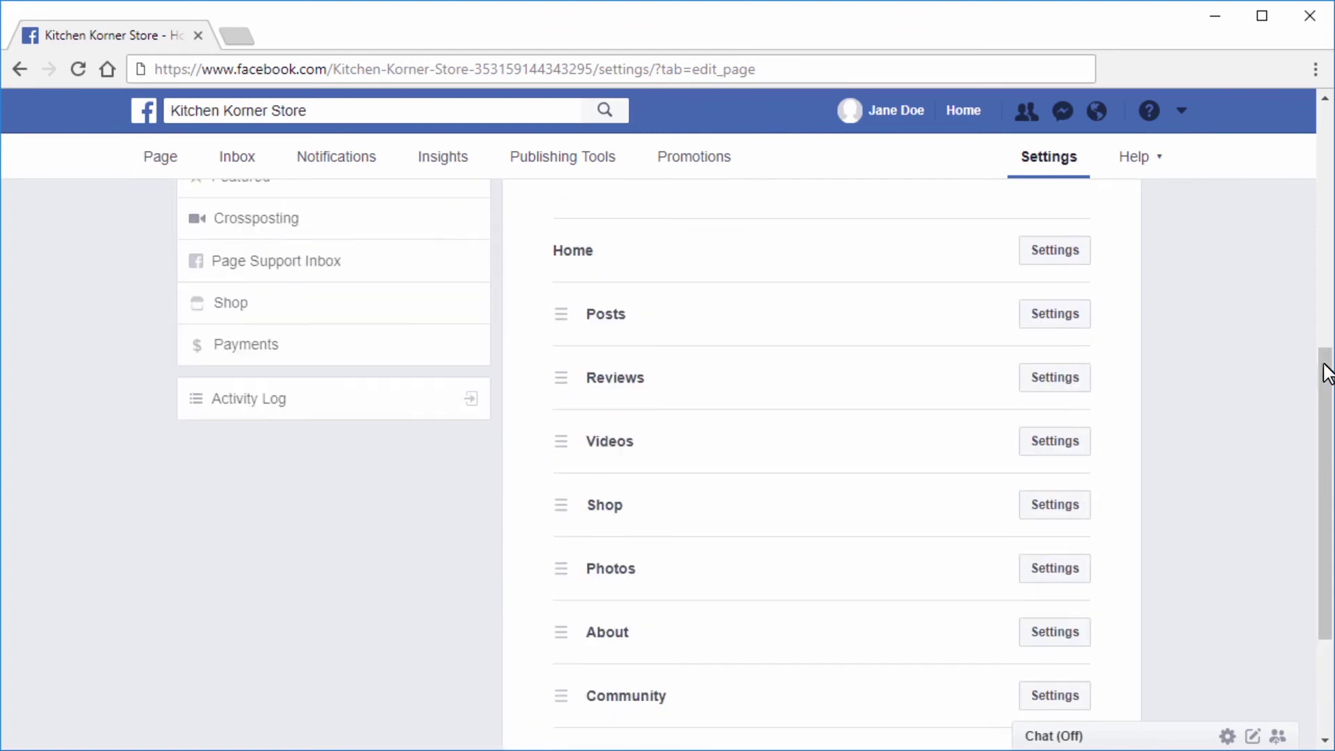
{"action": "left_click_drag", "start_coordinate": [562, 504], "coordinate": [565, 314]}
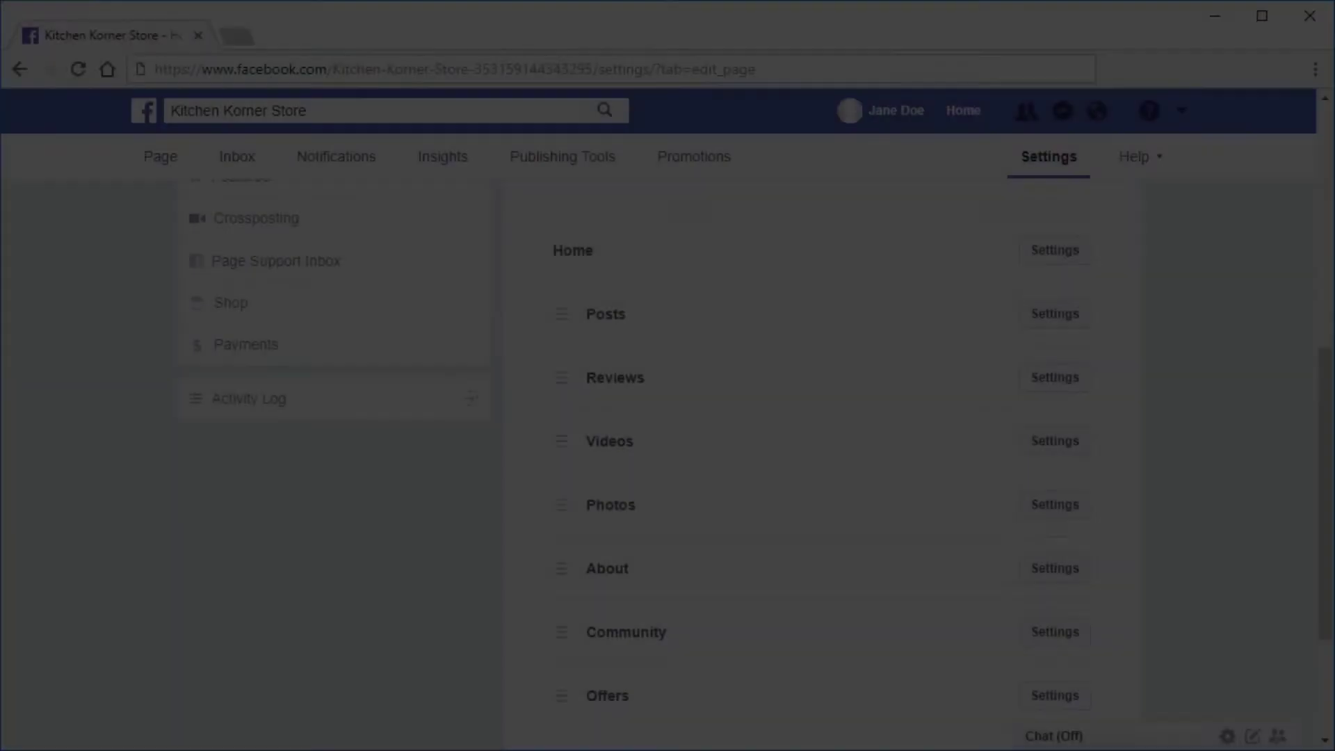
{"action": "left_click_drag", "start_coordinate": [1328, 476], "coordinate": [1328, 554]}
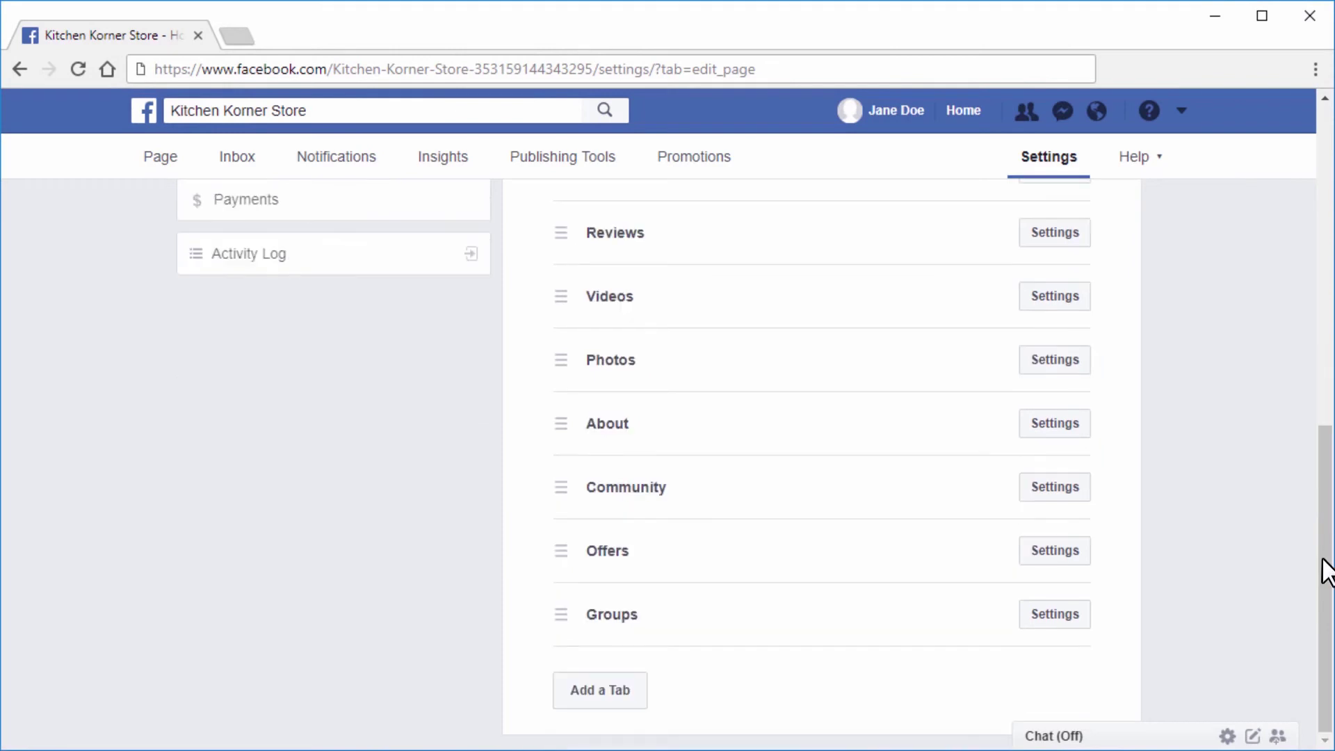
{"action": "left_click", "coordinate": [613, 690]}
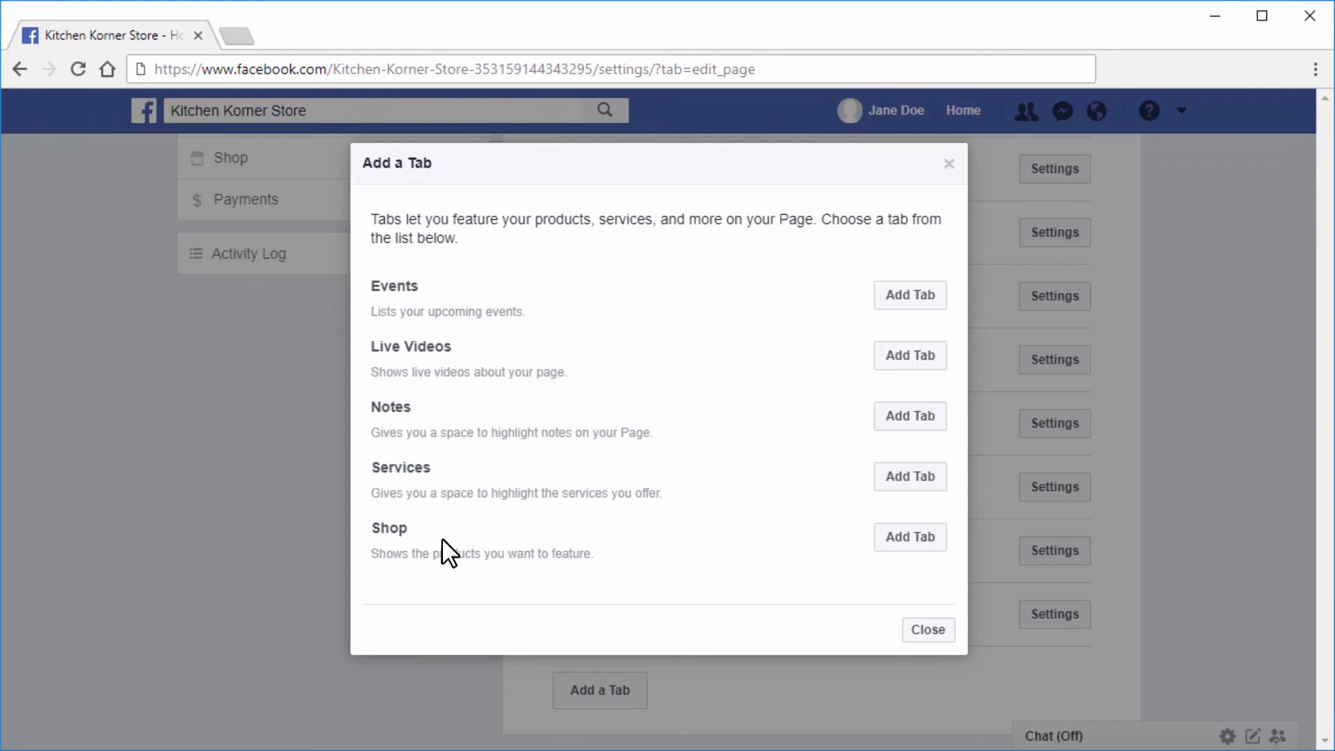
{"action": "left_click", "coordinate": [911, 537]}
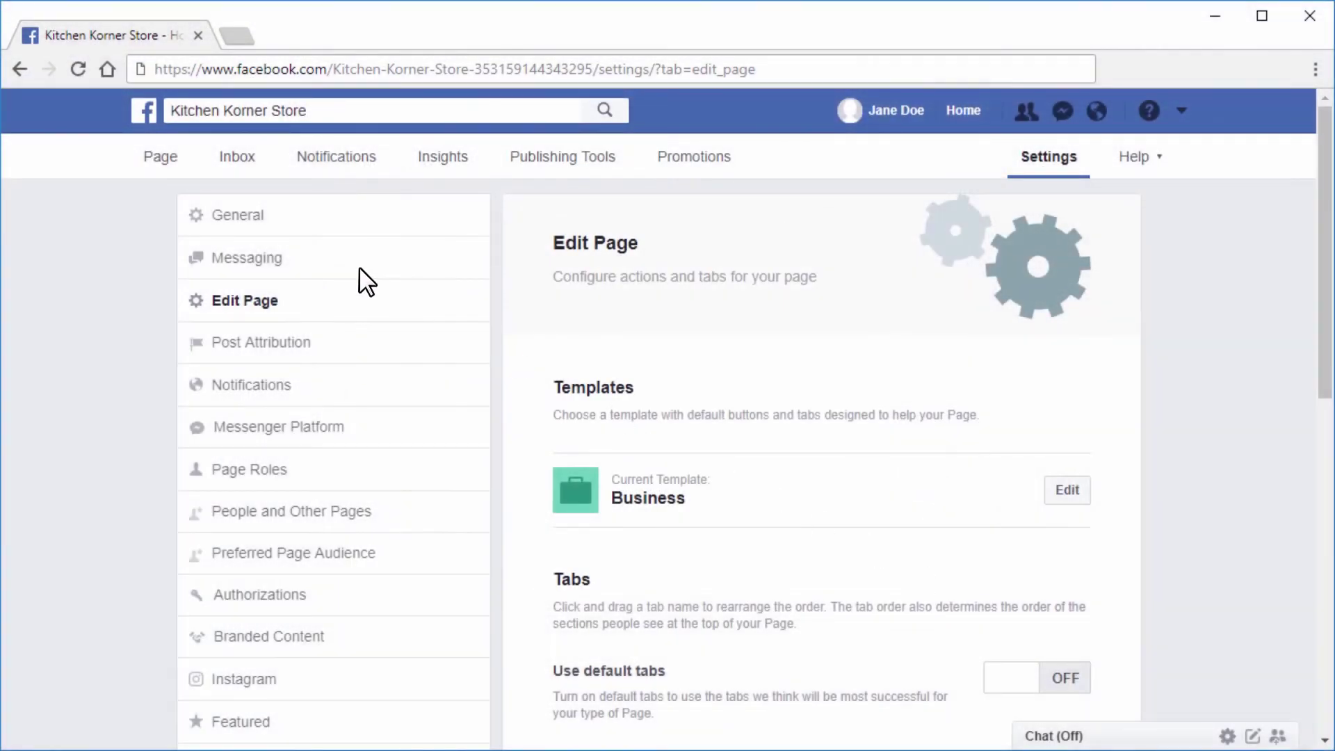
Browse the page's Shop, view the Capucino/Espresso Machine product, then start disconnecting in 3dcart
{"action": "left_click", "coordinate": [162, 158]}
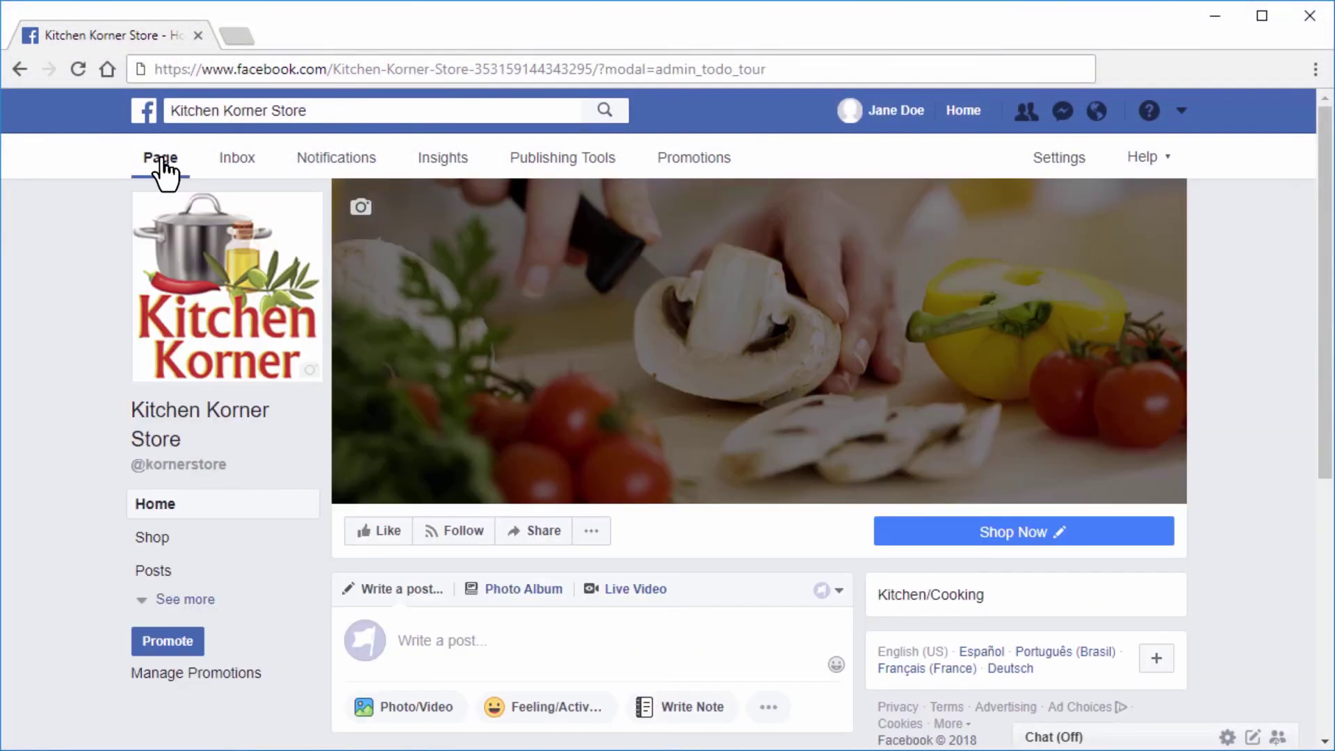
{"action": "left_click", "coordinate": [198, 553]}
{"action": "left_click_drag", "start_coordinate": [1320, 119], "coordinate": [1320, 661]}
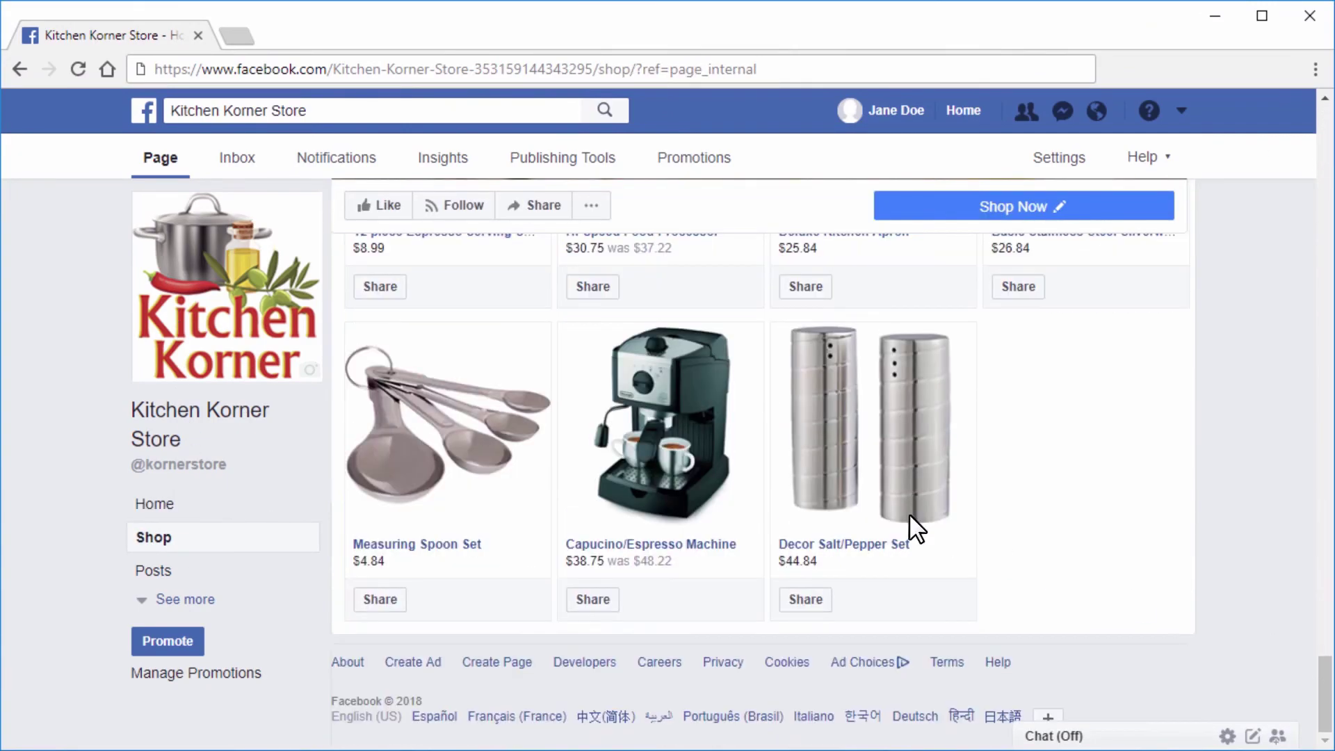
{"action": "left_click", "coordinate": [641, 425]}
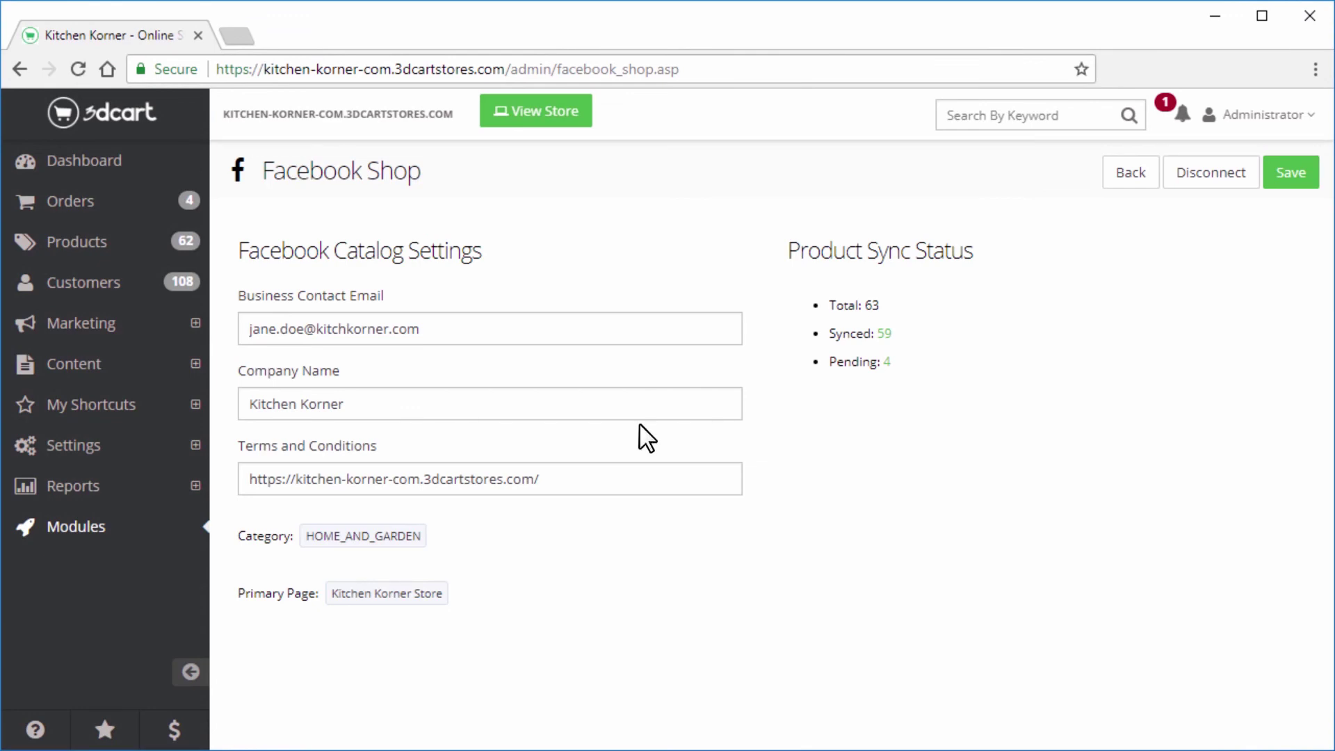
{"action": "left_click", "coordinate": [1189, 179]}
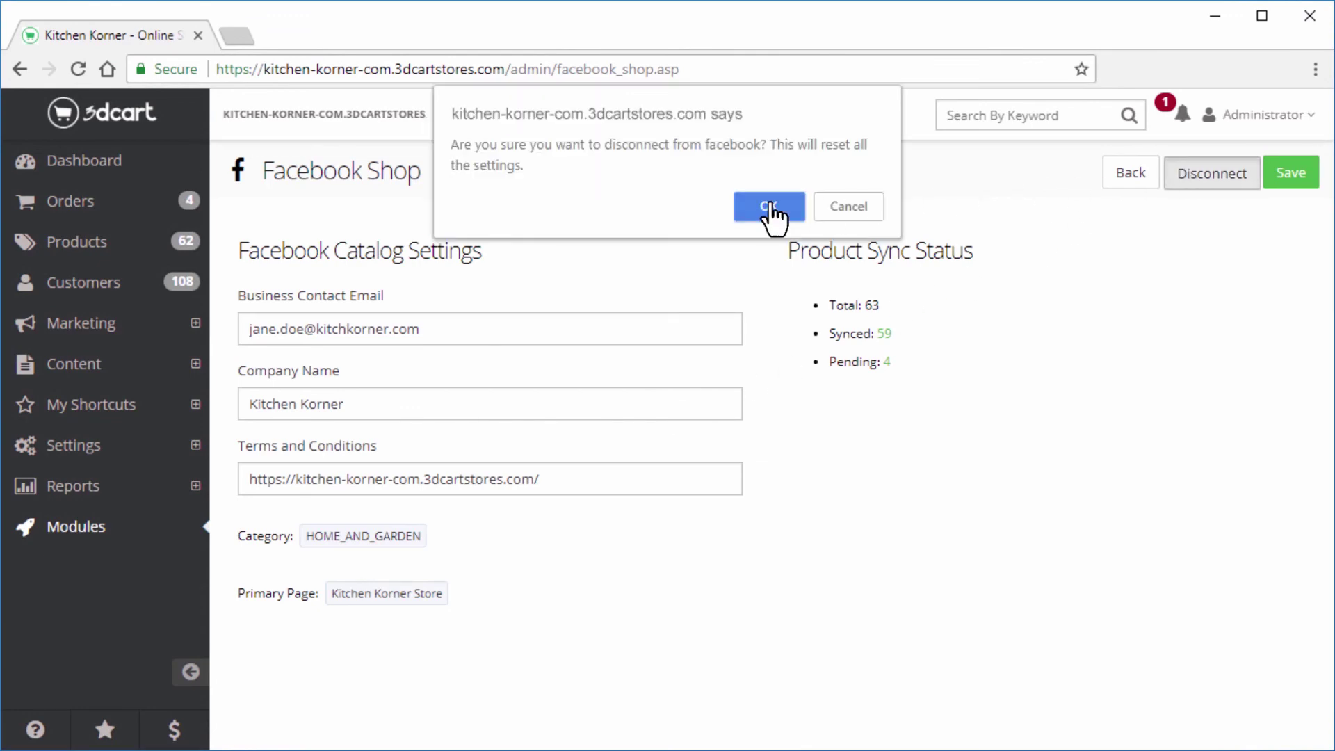